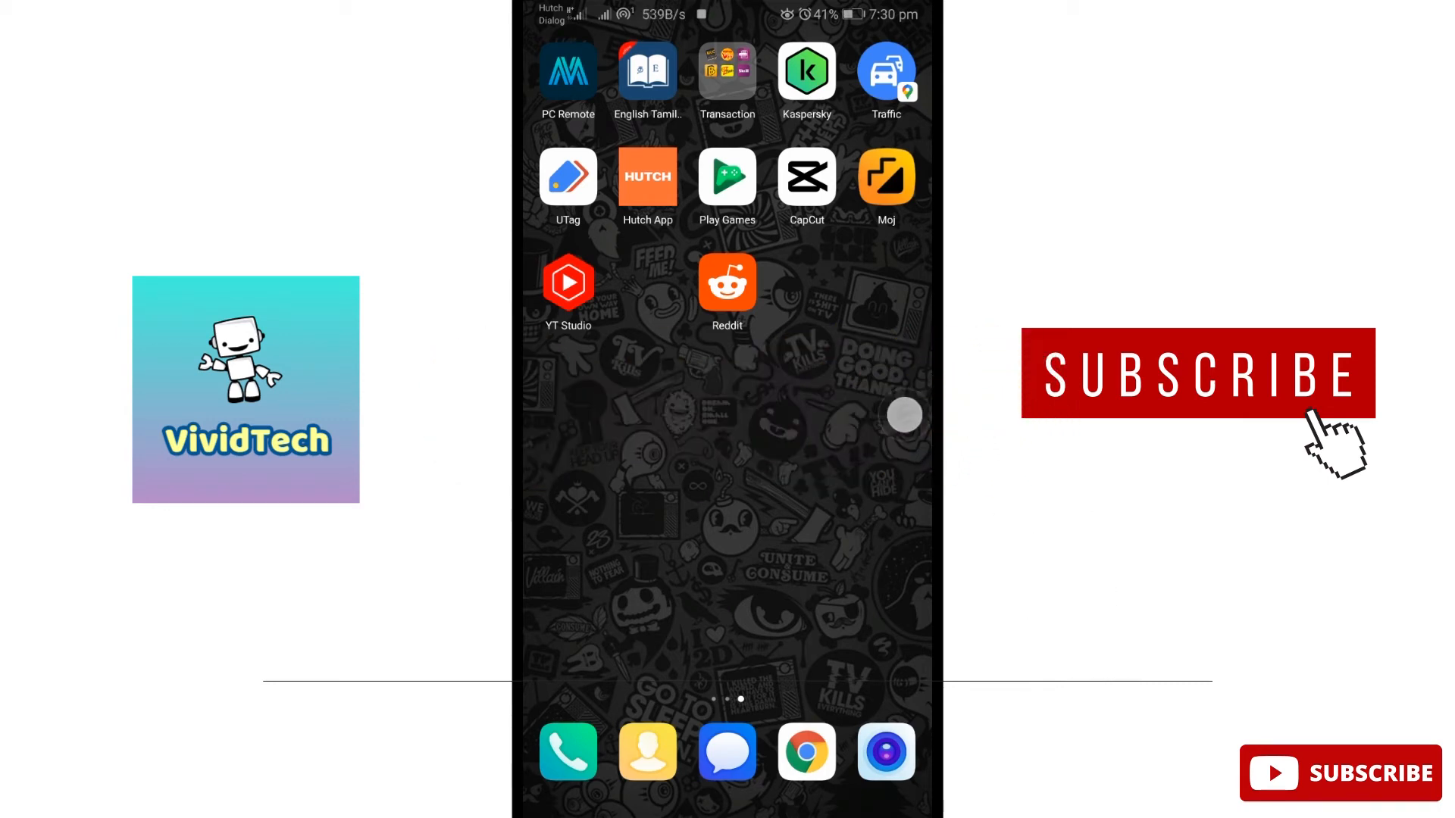
Search Play Store for 'reddit' and view the Reddit listing, which offers only Open.
left_click_drag(591, 455, 886, 455)
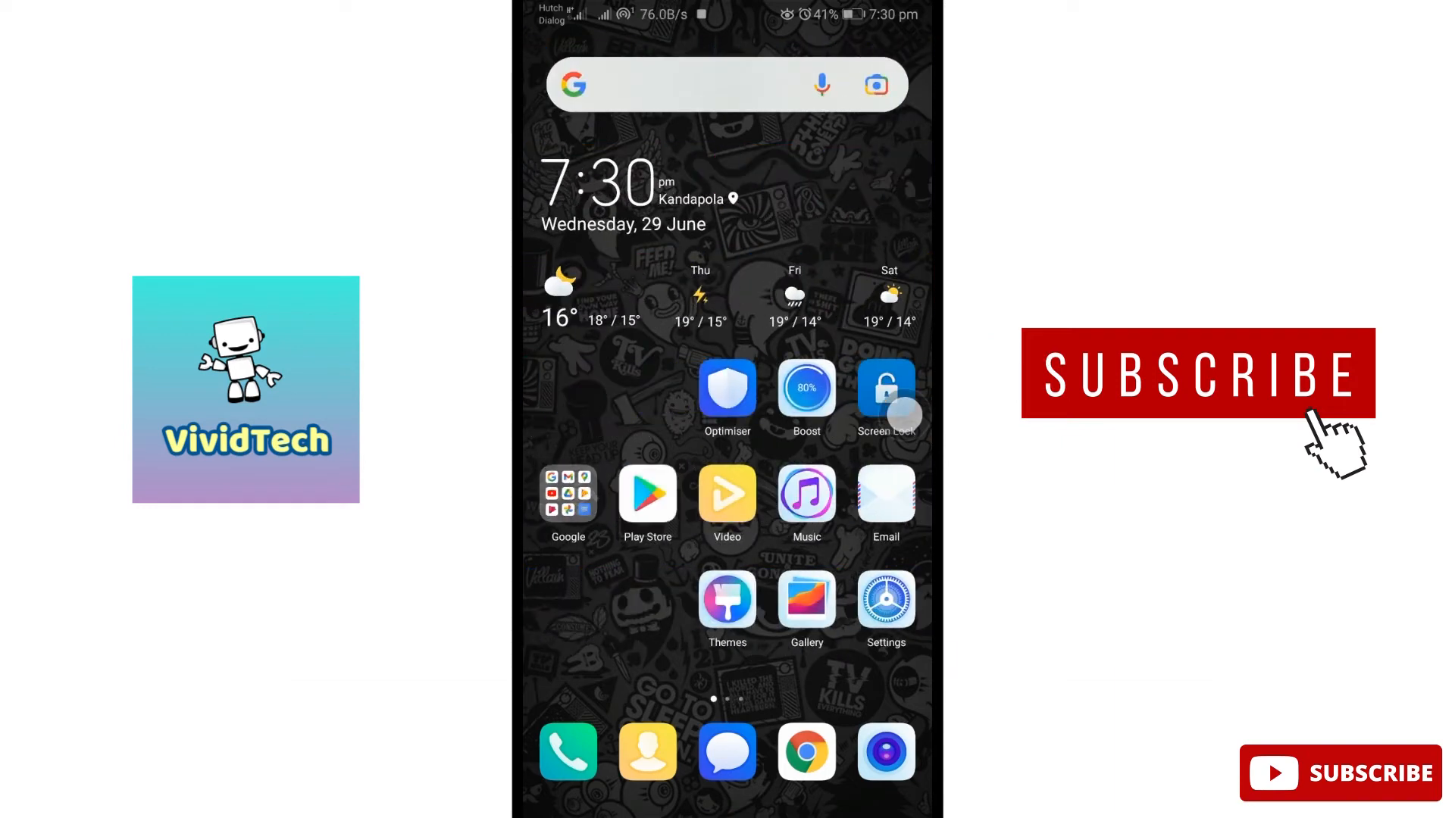
left_click(648, 497)
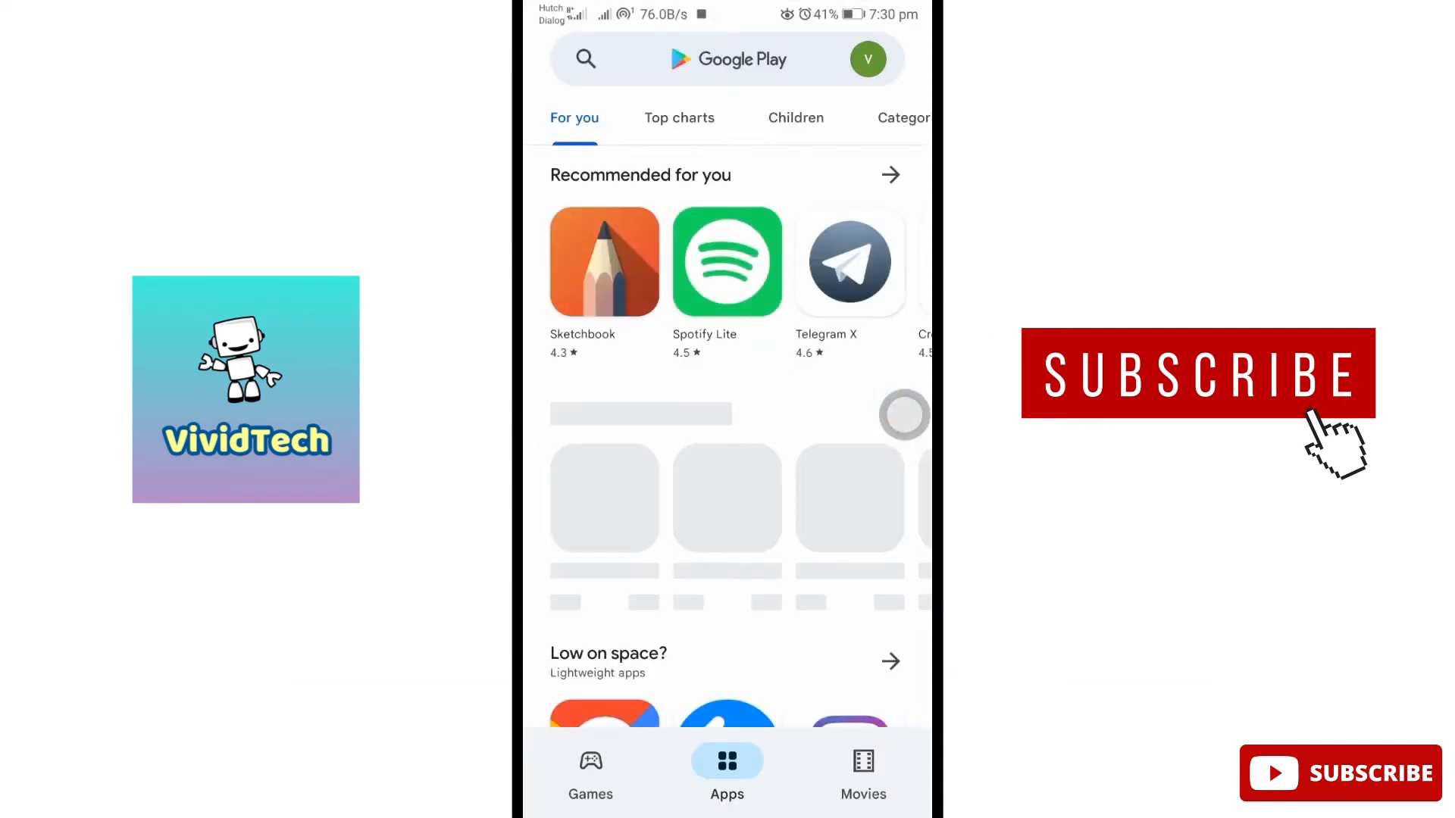
left_click(728, 60)
left_click(728, 123)
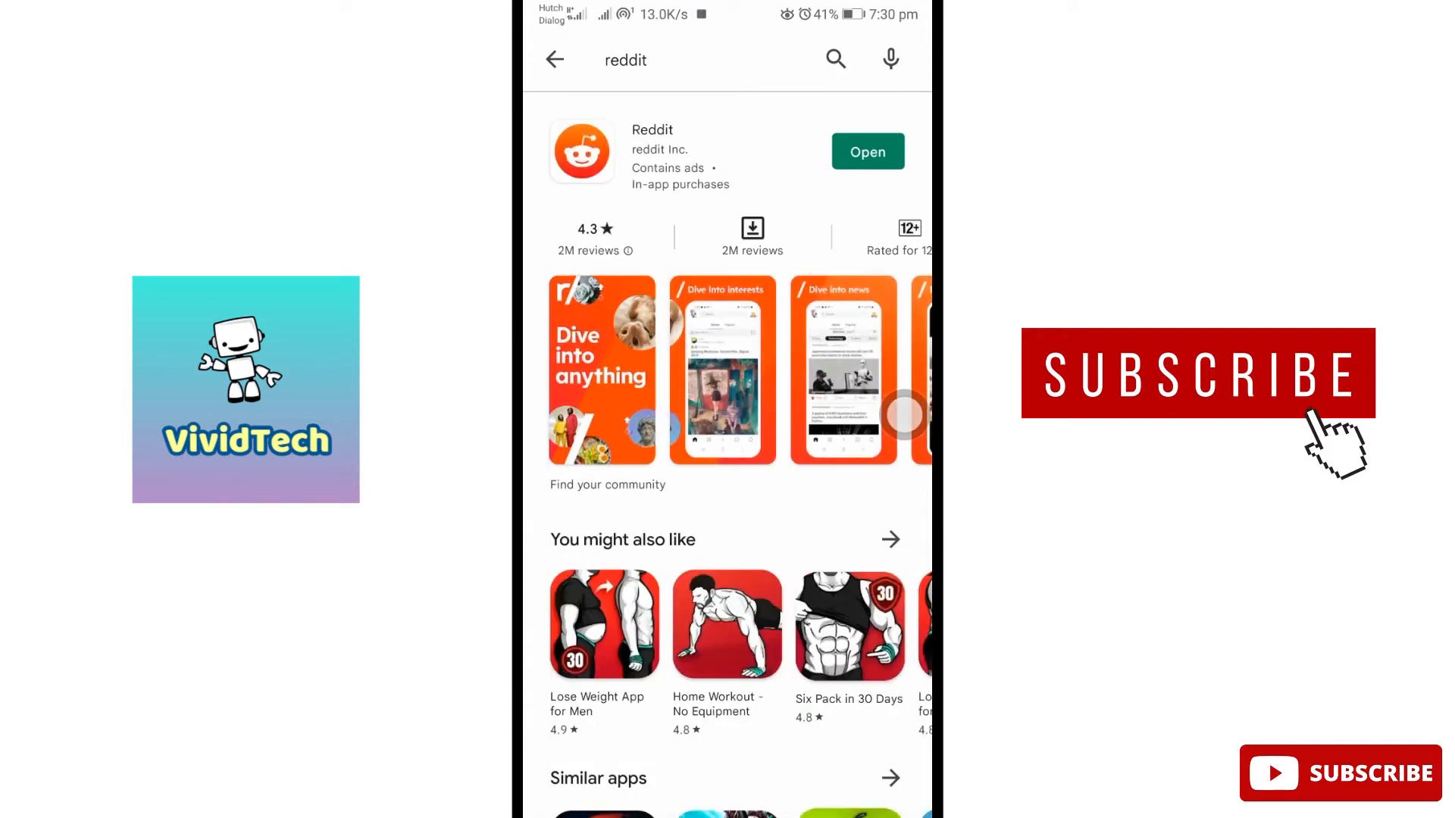
left_click(730, 160)
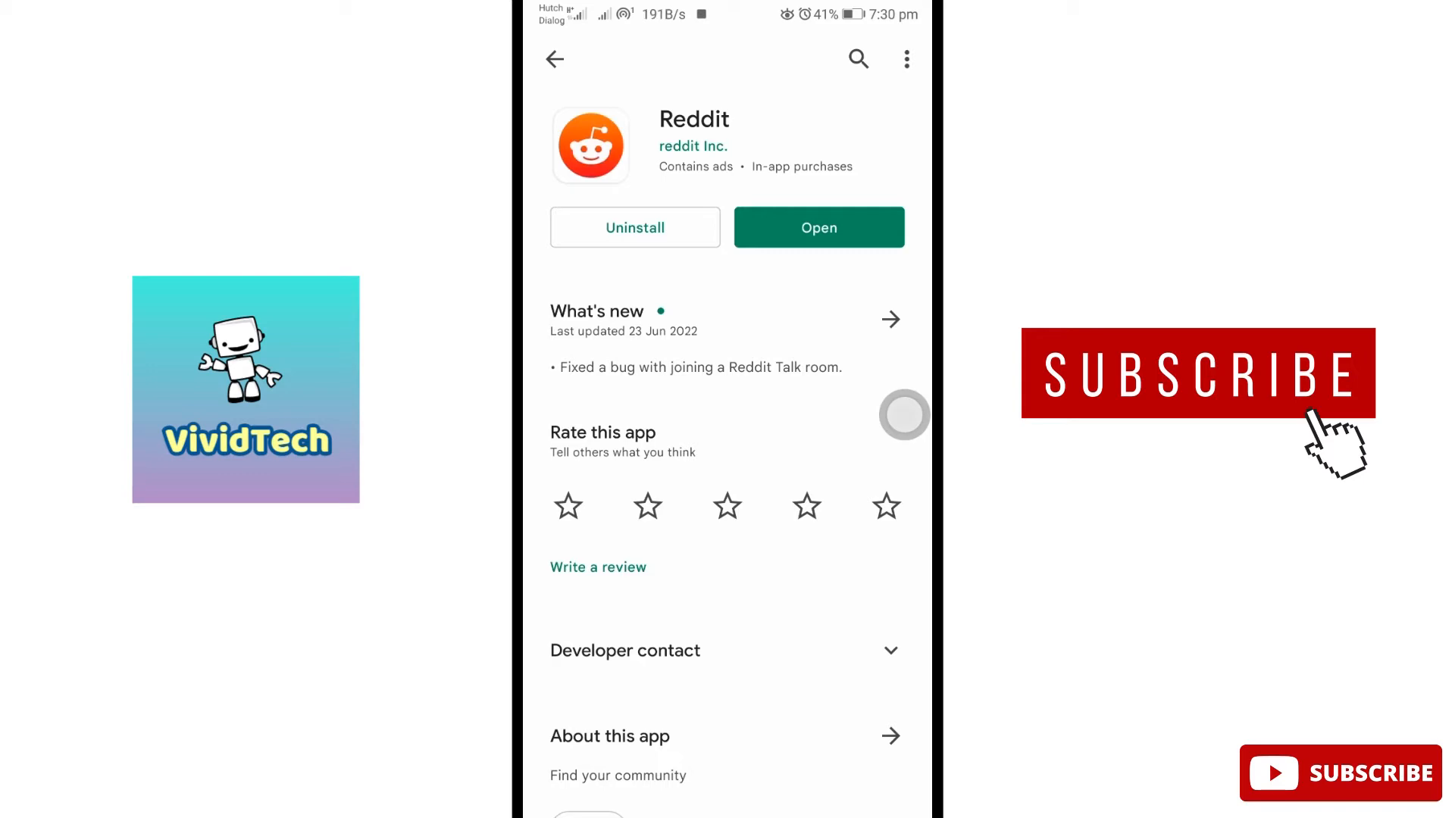
Go home and reach the installed apps list in Settings.
key("Home")
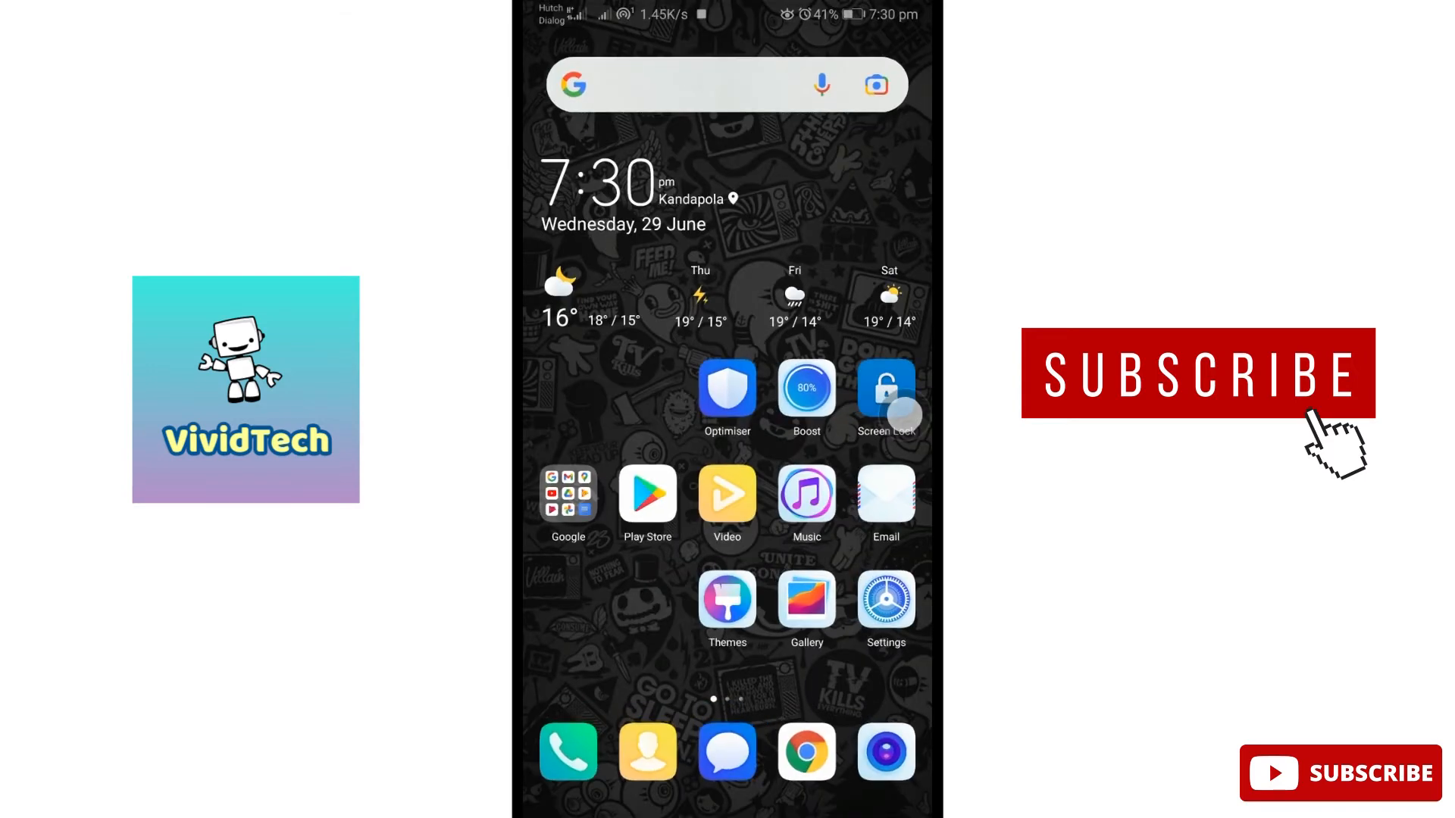
left_click(885, 602)
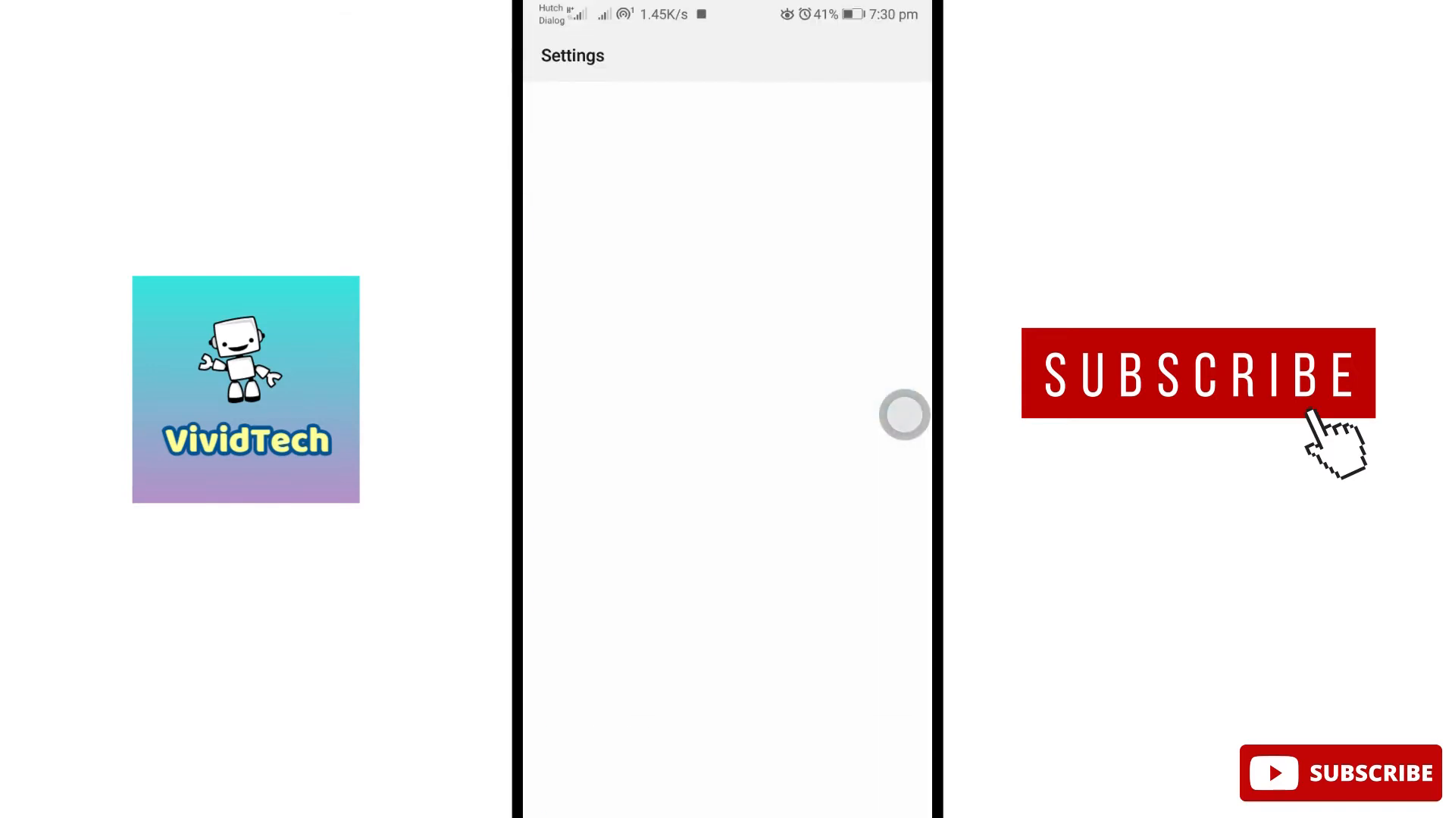
scroll(728, 454, "down", 3)
left_click(796, 441)
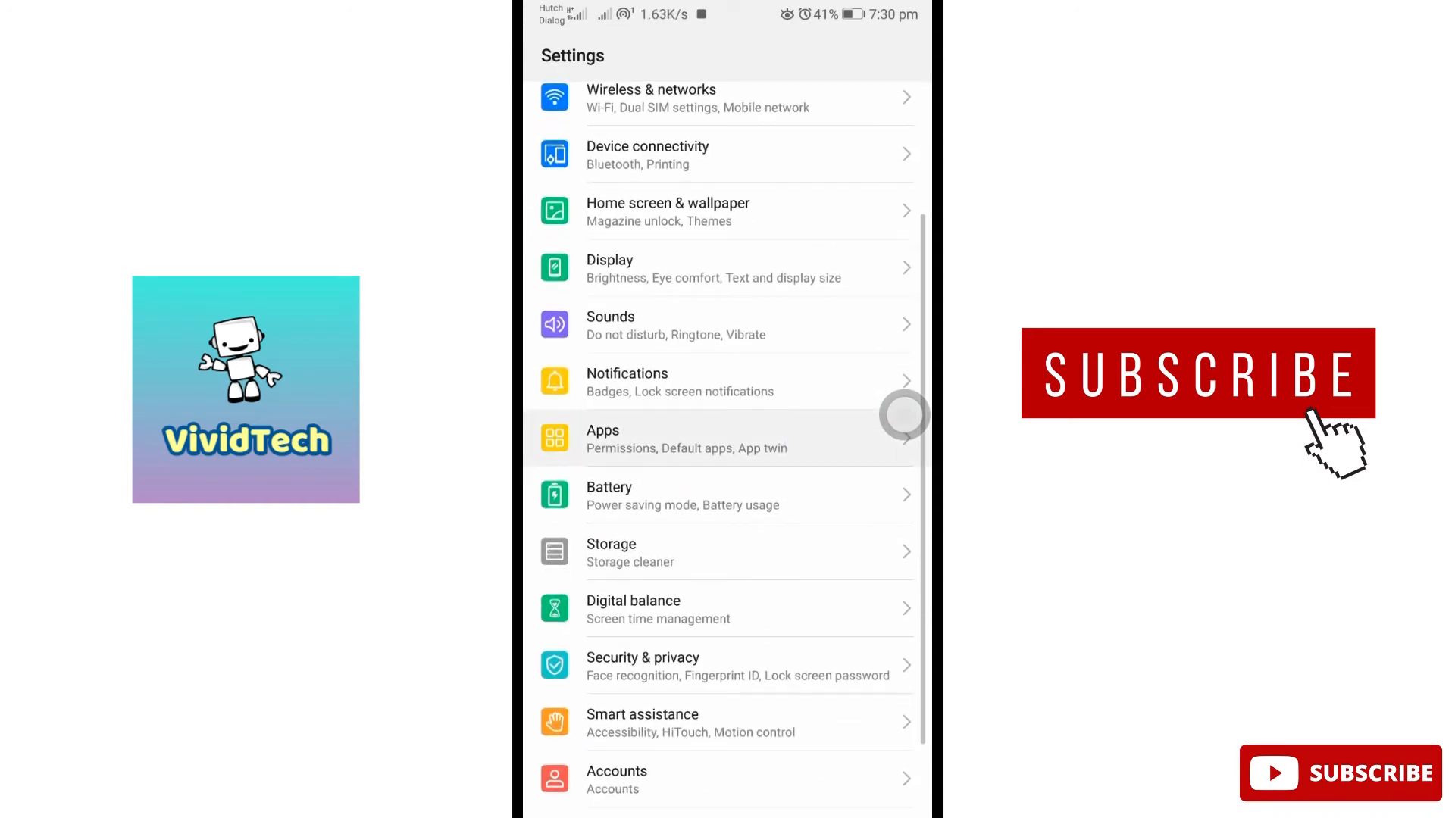
left_click(794, 110)
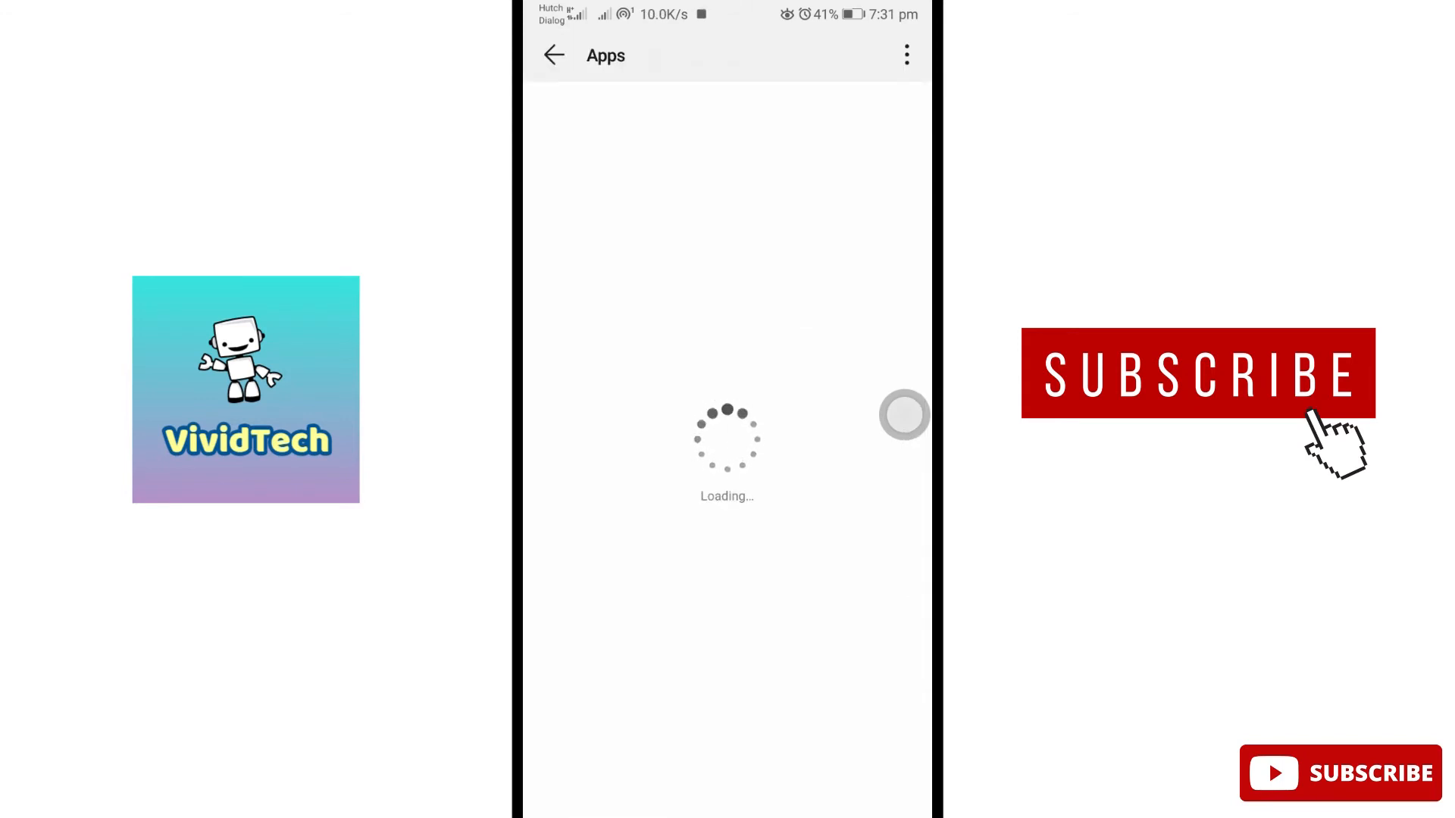
Search the app list for 'red' and bring up Reddit's App info page.
left_click(806, 163)
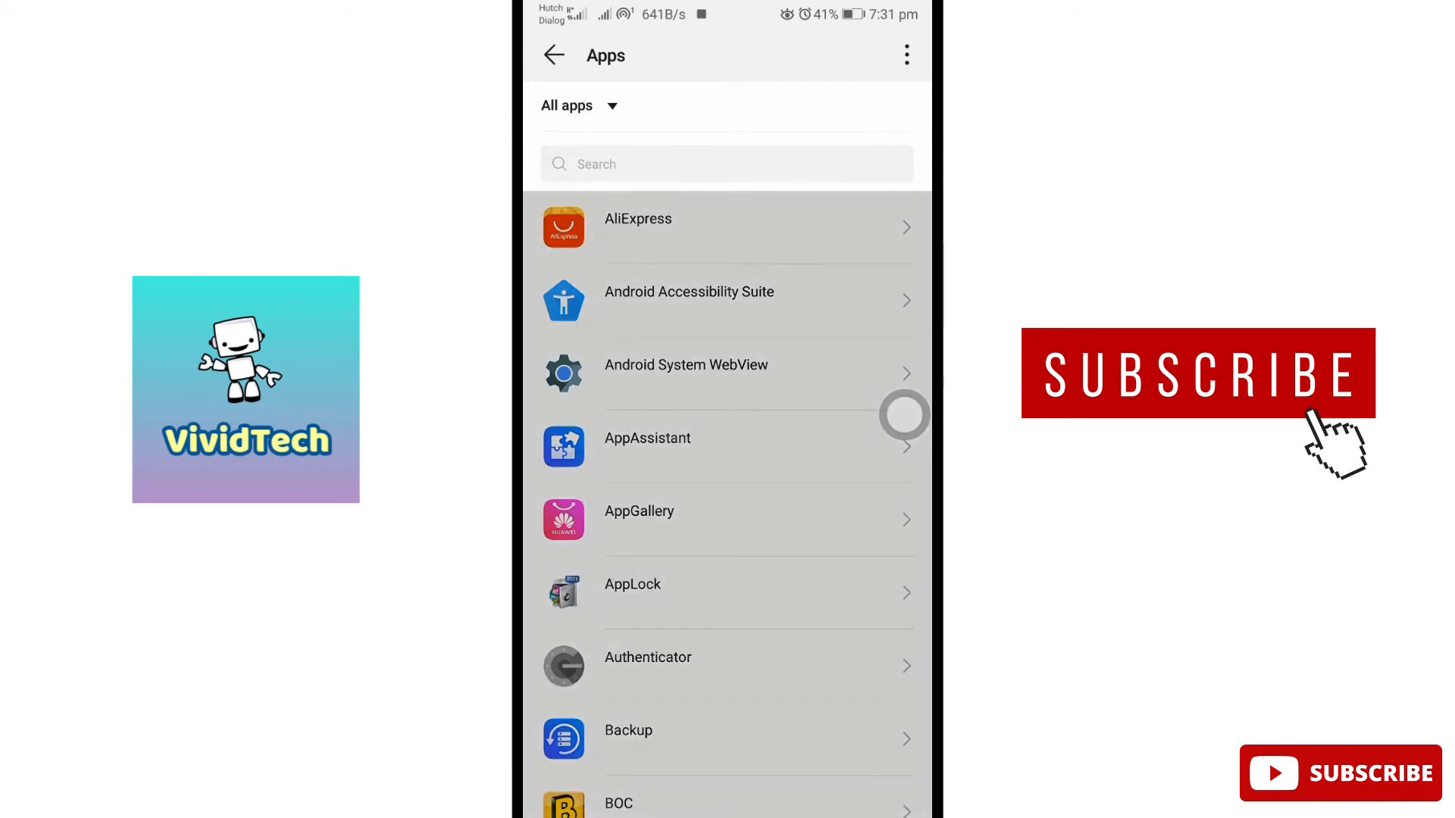
left_click(667, 640)
type("red")
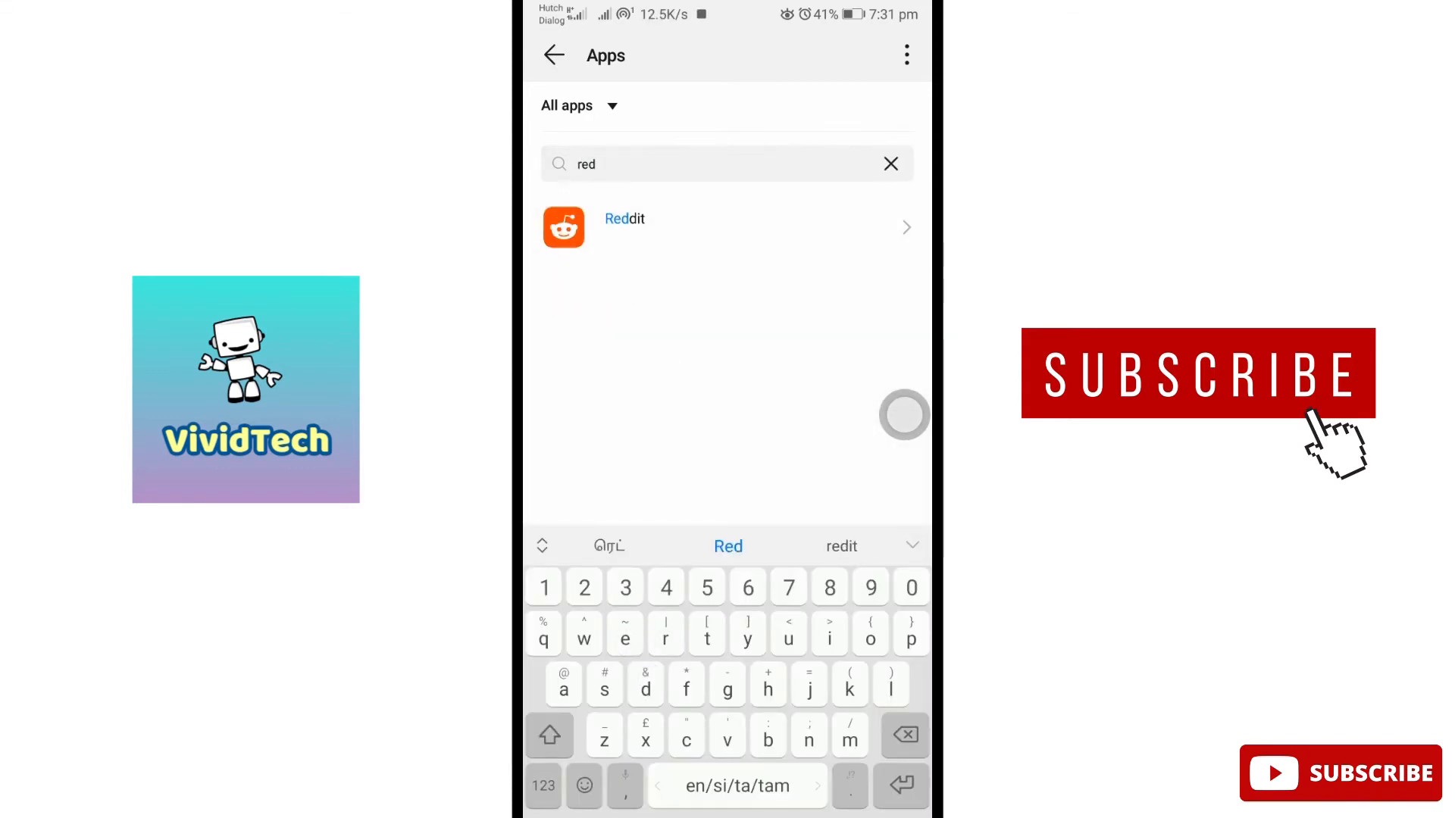
left_click(728, 227)
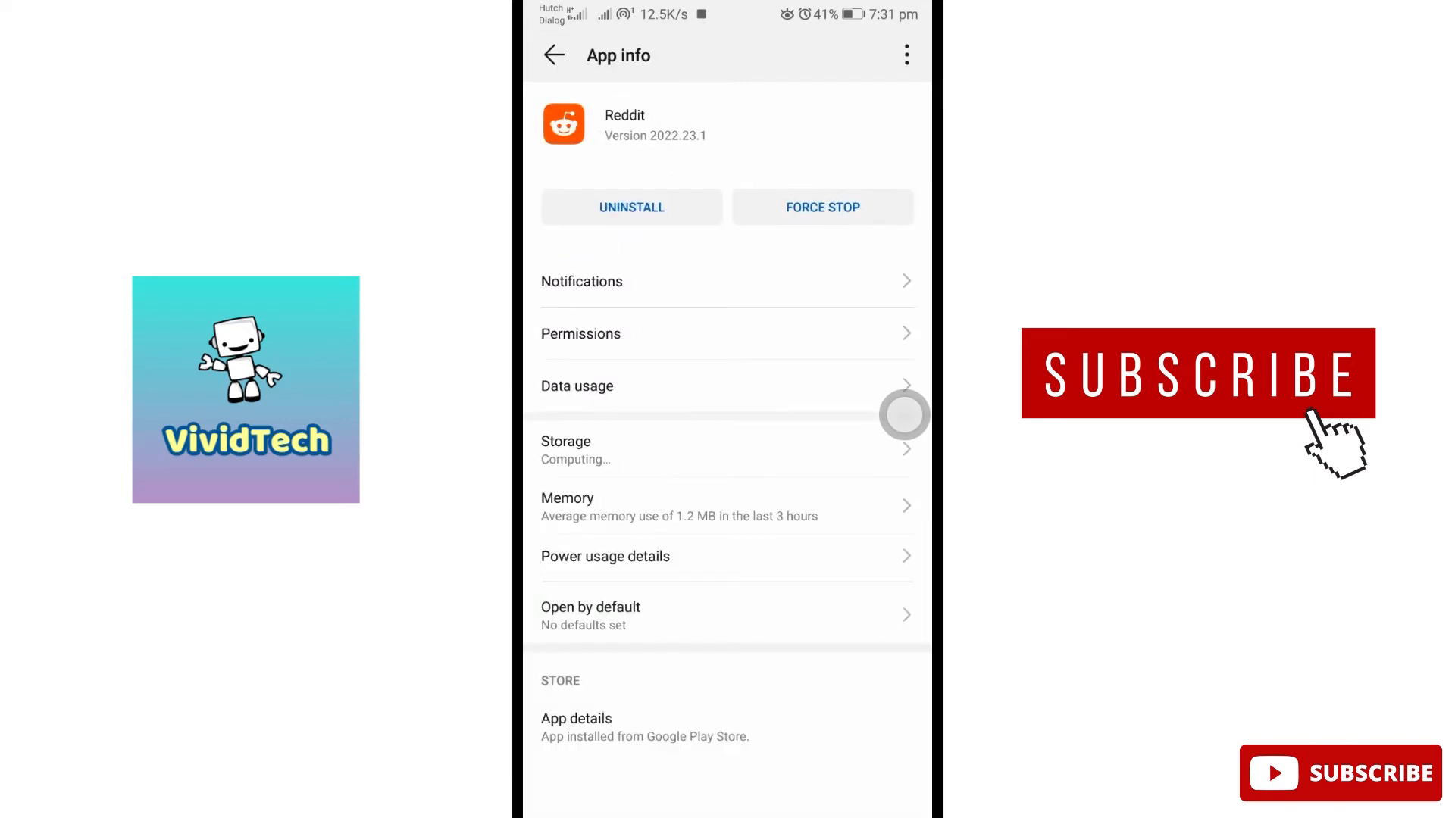
Force-stop the Reddit app and confirm.
left_click(823, 208)
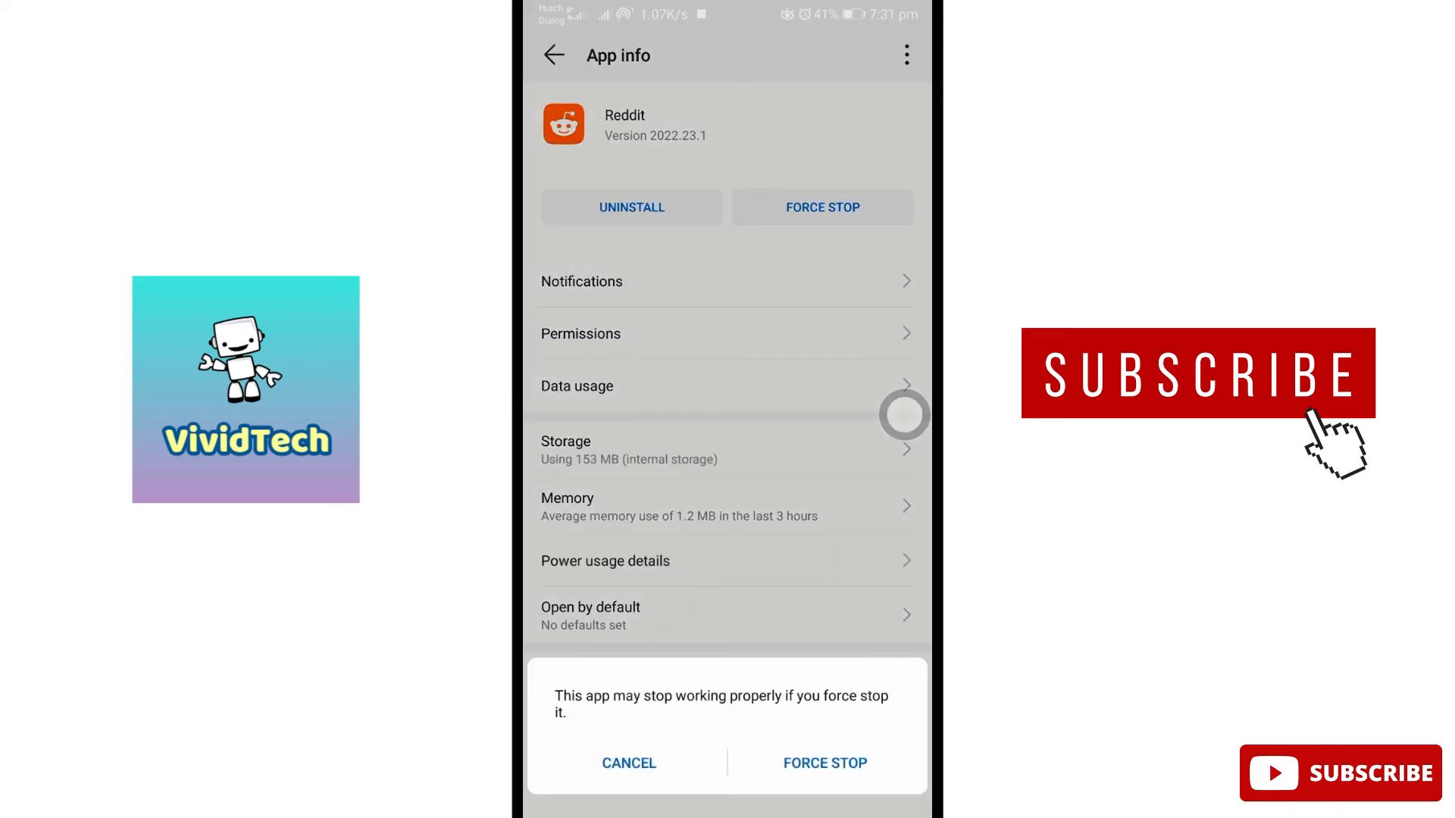
left_click(825, 763)
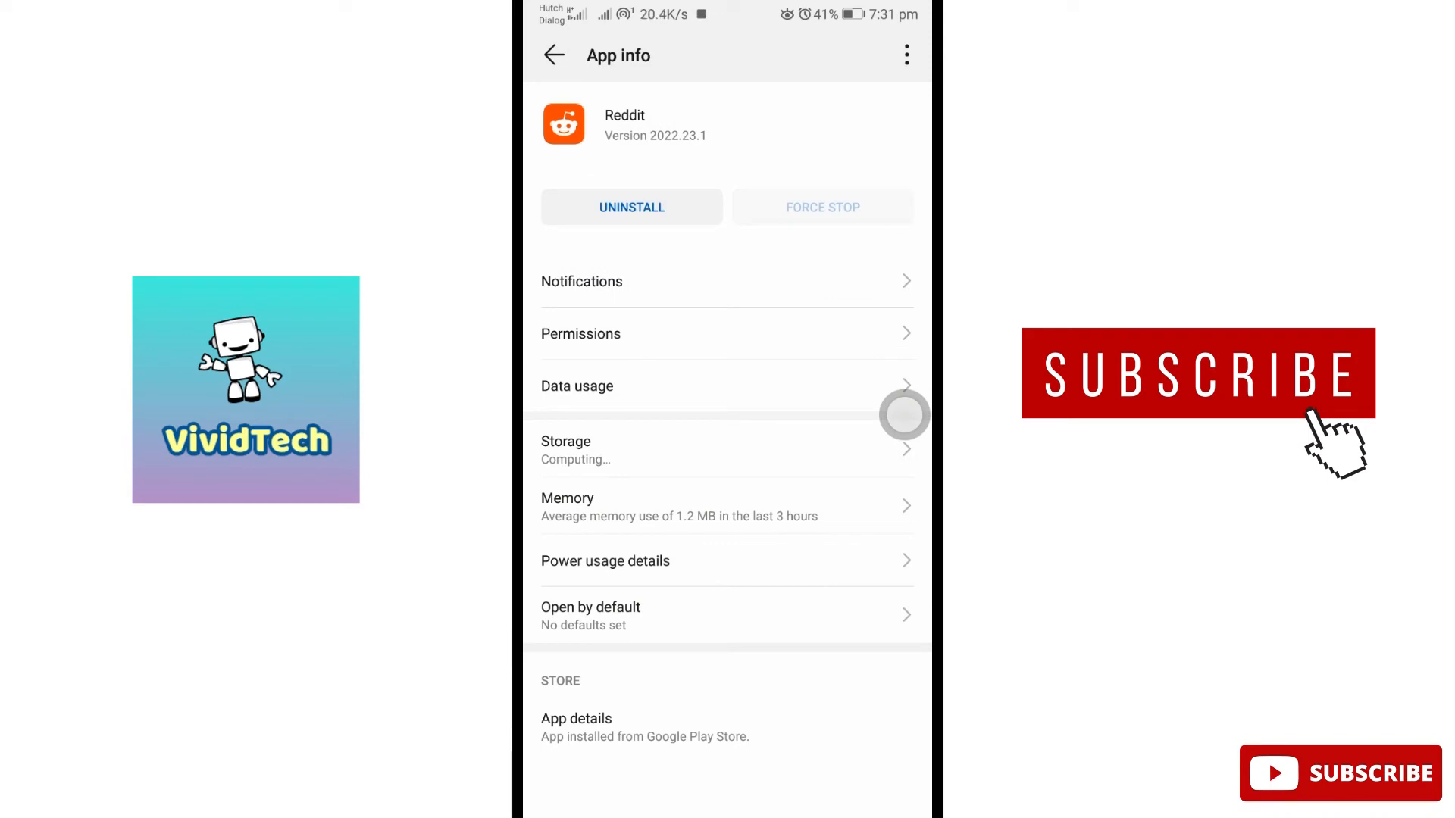
Clear Reddit's stored data so data and cache read 0 B.
left_click(755, 453)
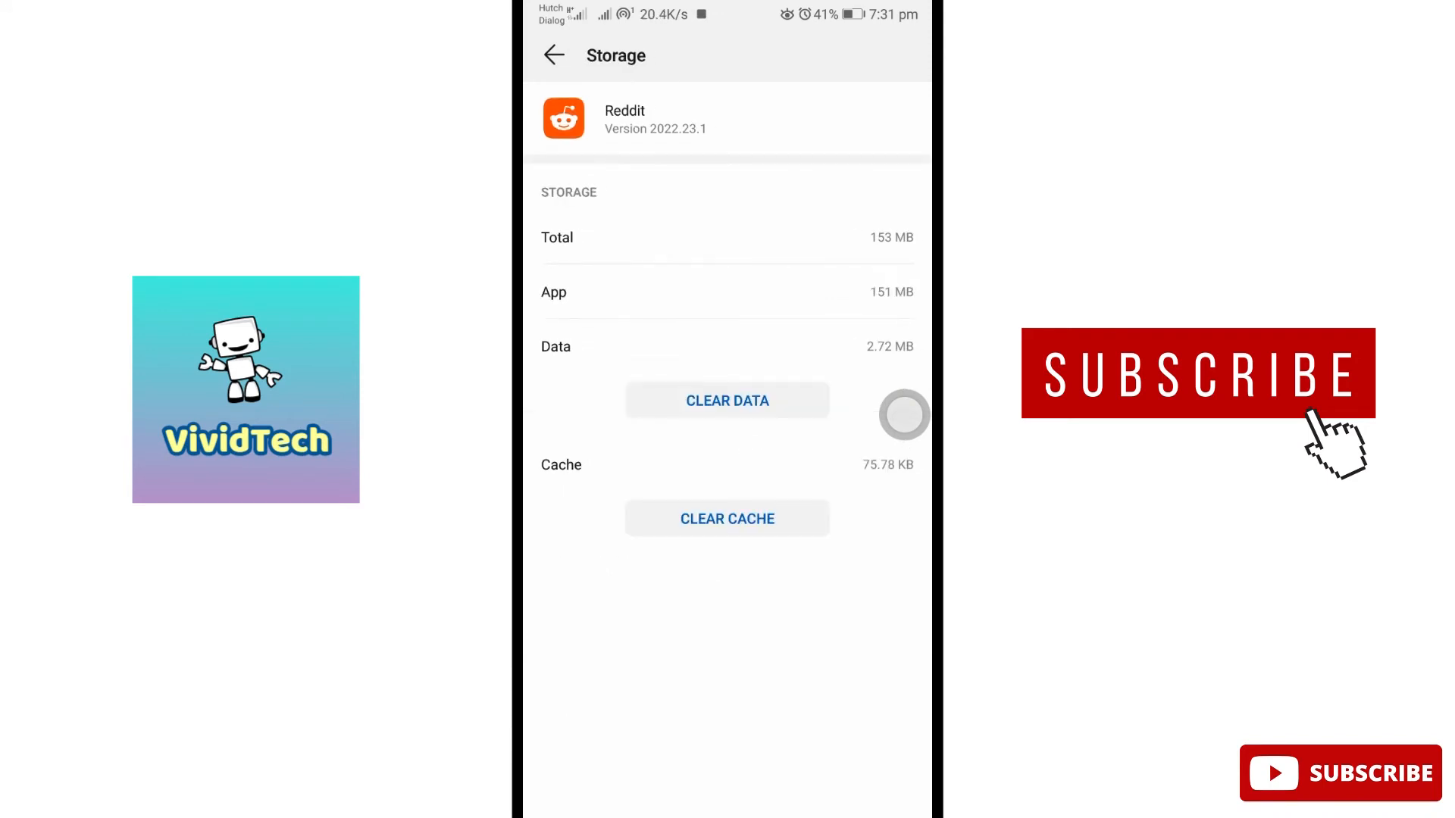
left_click(763, 409)
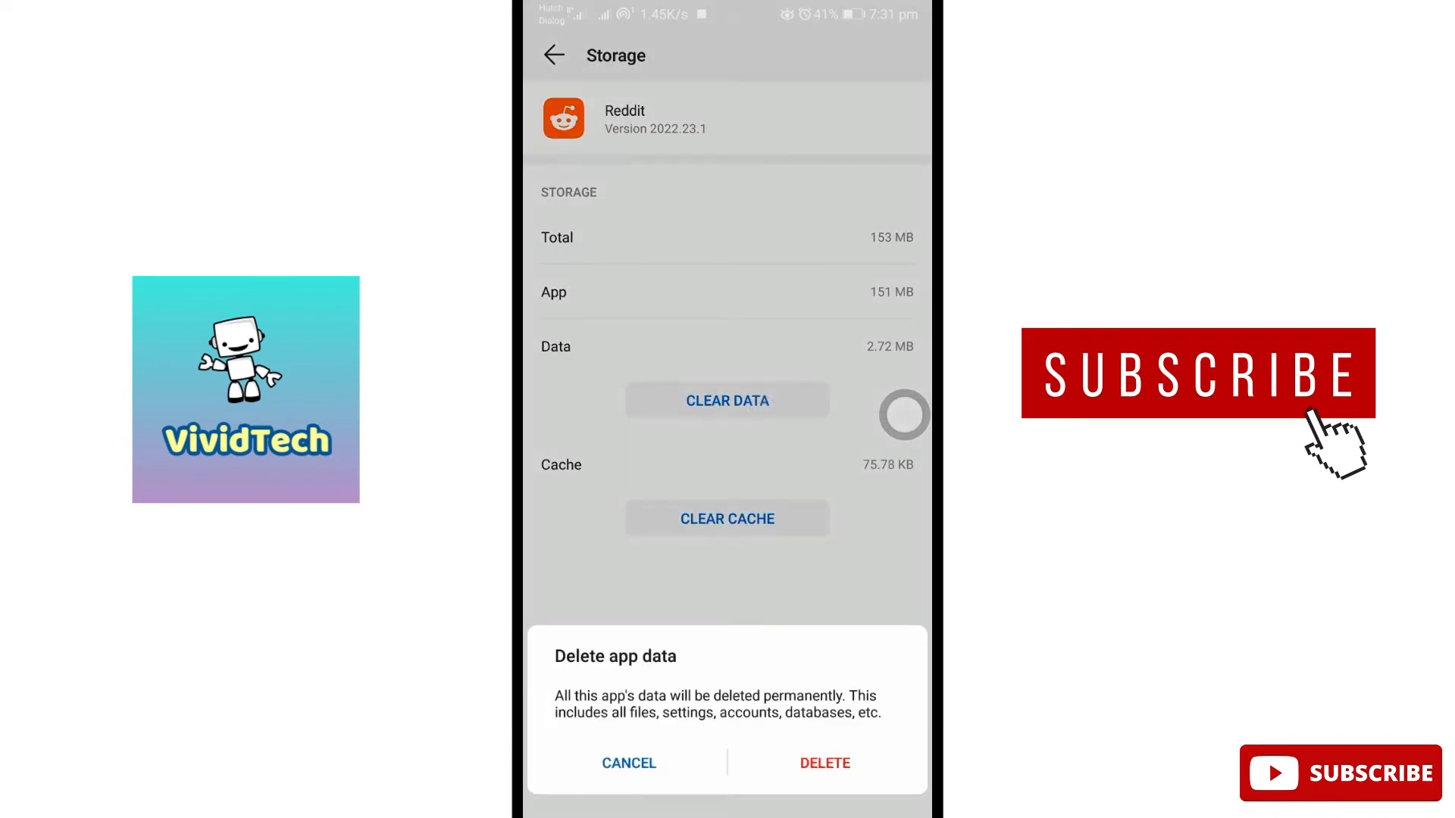
left_click(825, 762)
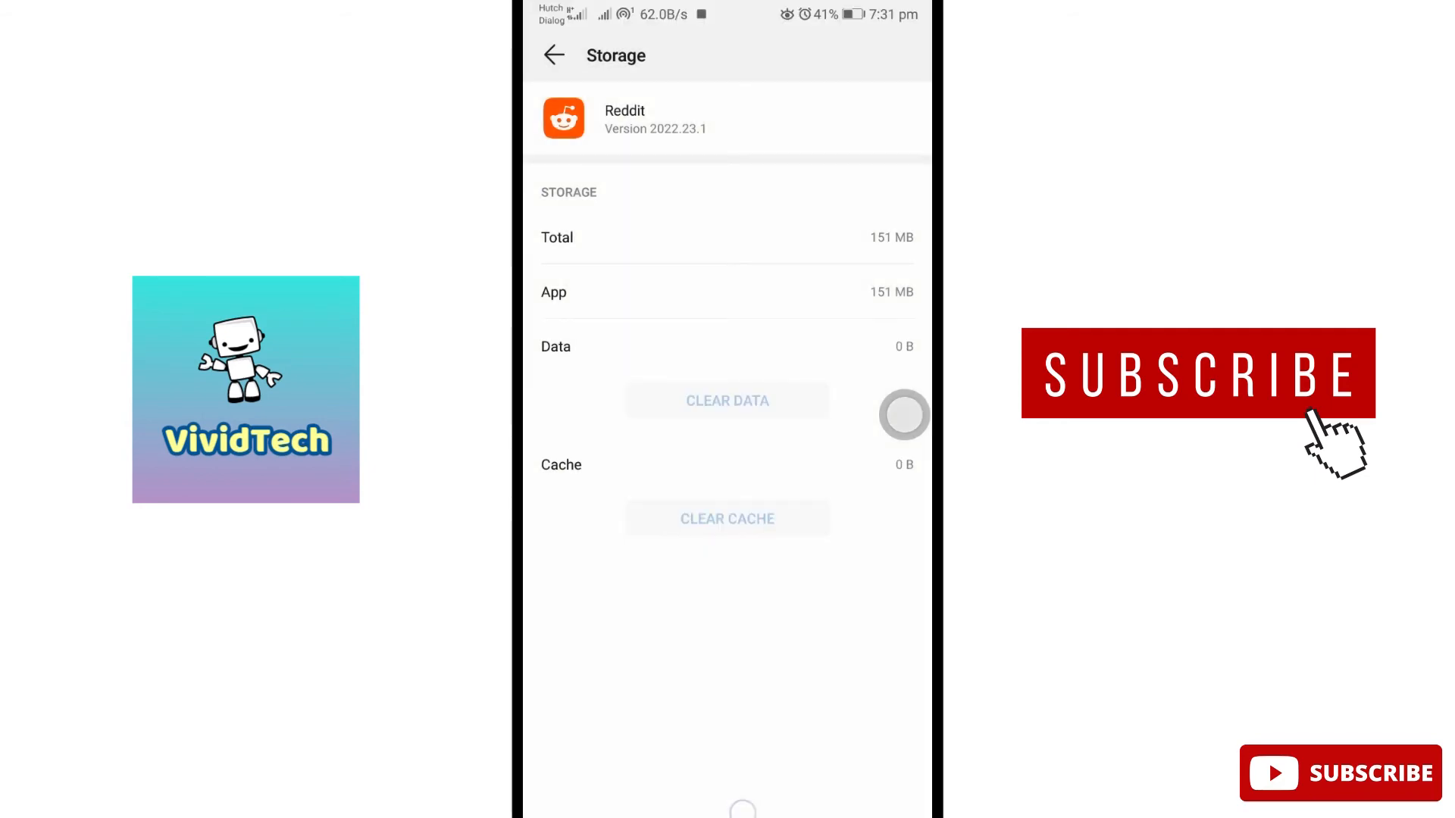
Return home and swipe to the page holding Reddit's icon.
left_click(742, 807)
left_click_drag(841, 613, 591, 614)
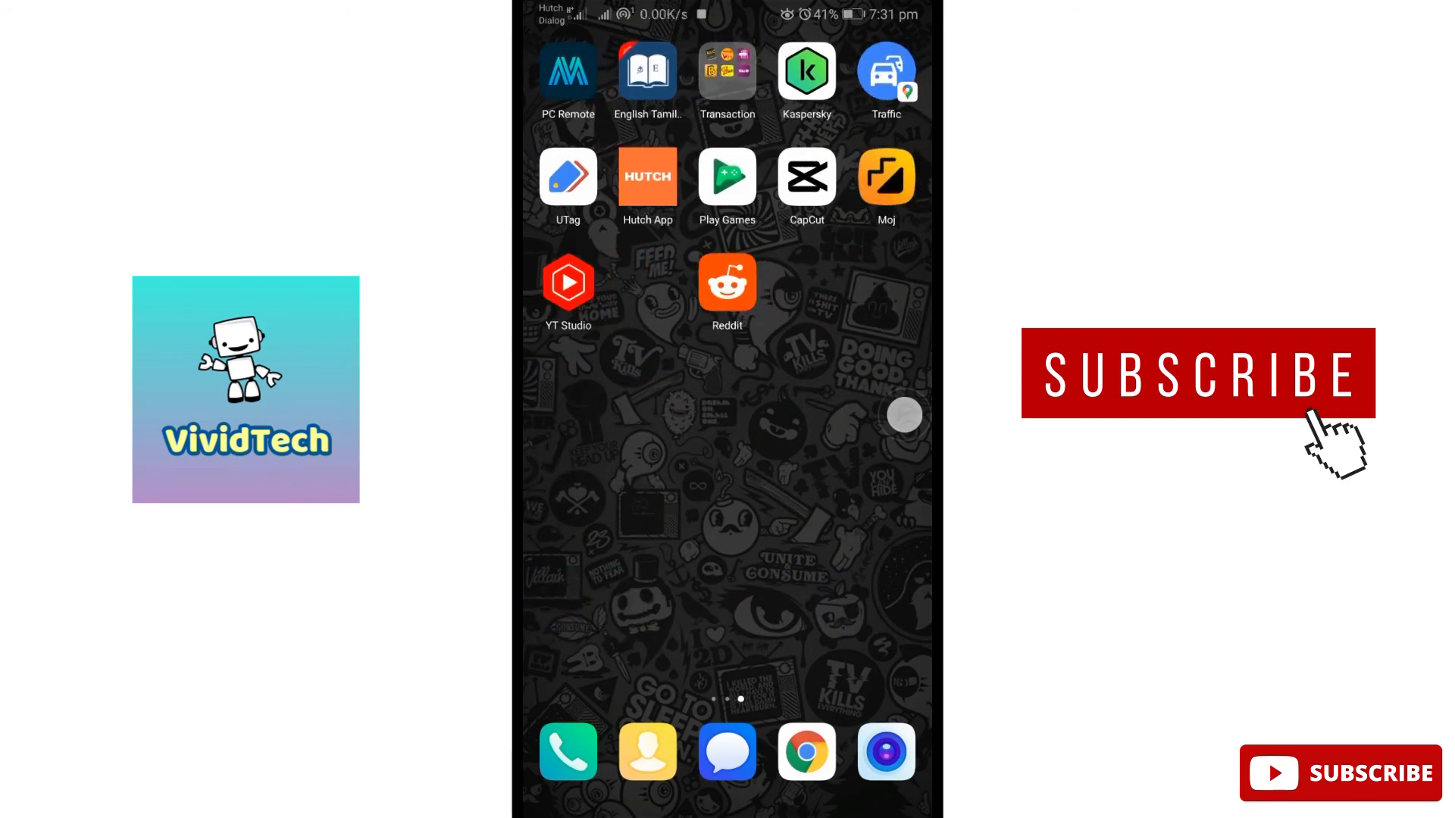